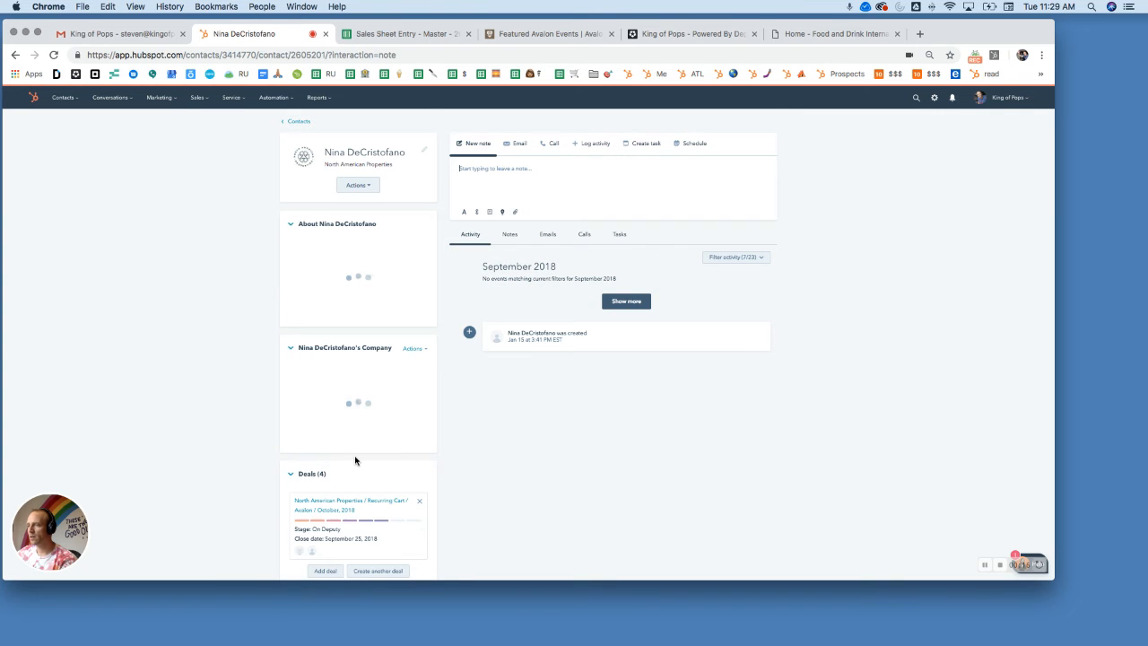
# Step: Open the deal "North American Properties / Recurring Cart / Avalon / October, 2018" from the contact's deals
pyautogui.scroll(-2, 363, 474)
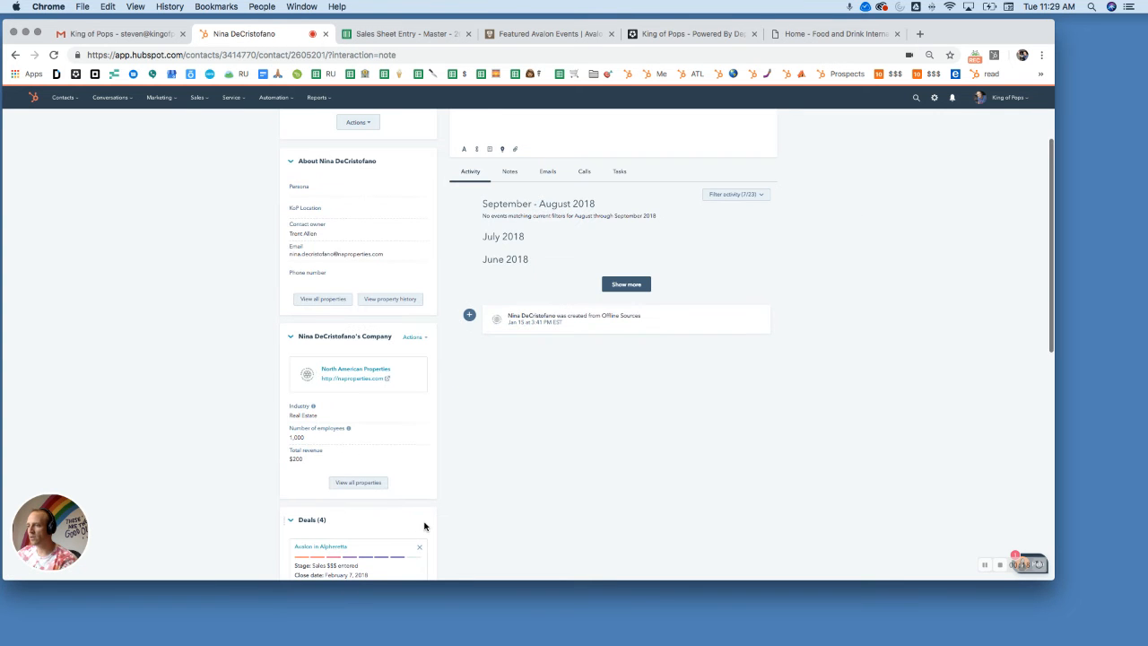
pyautogui.scroll(-5, 424, 526)
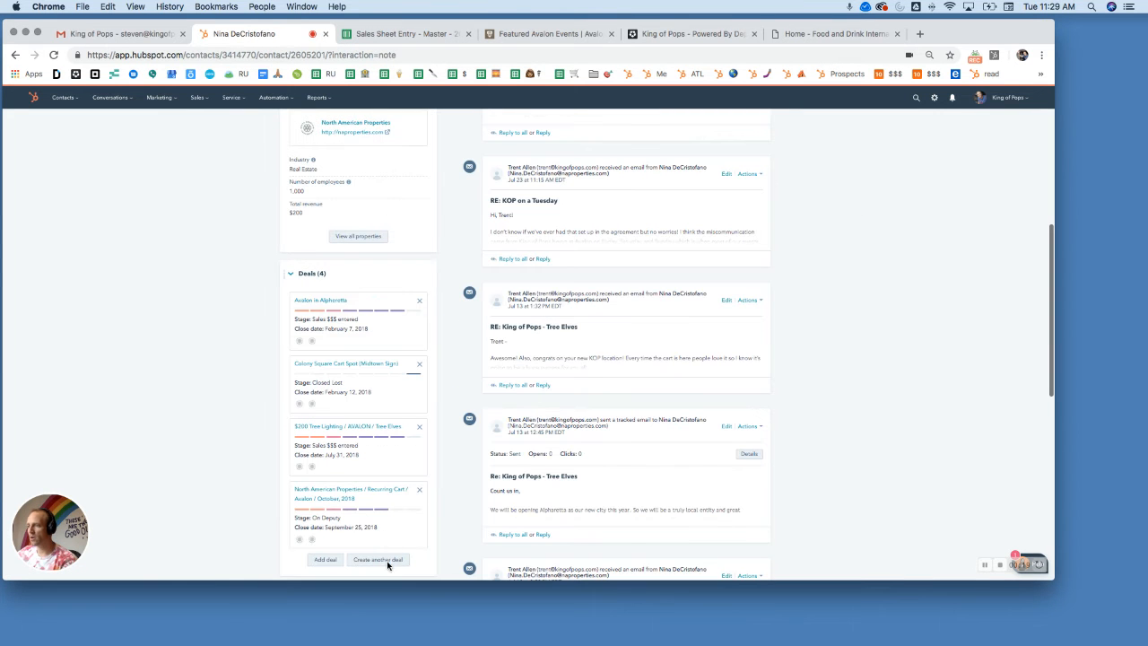
pyautogui.click(329, 497)
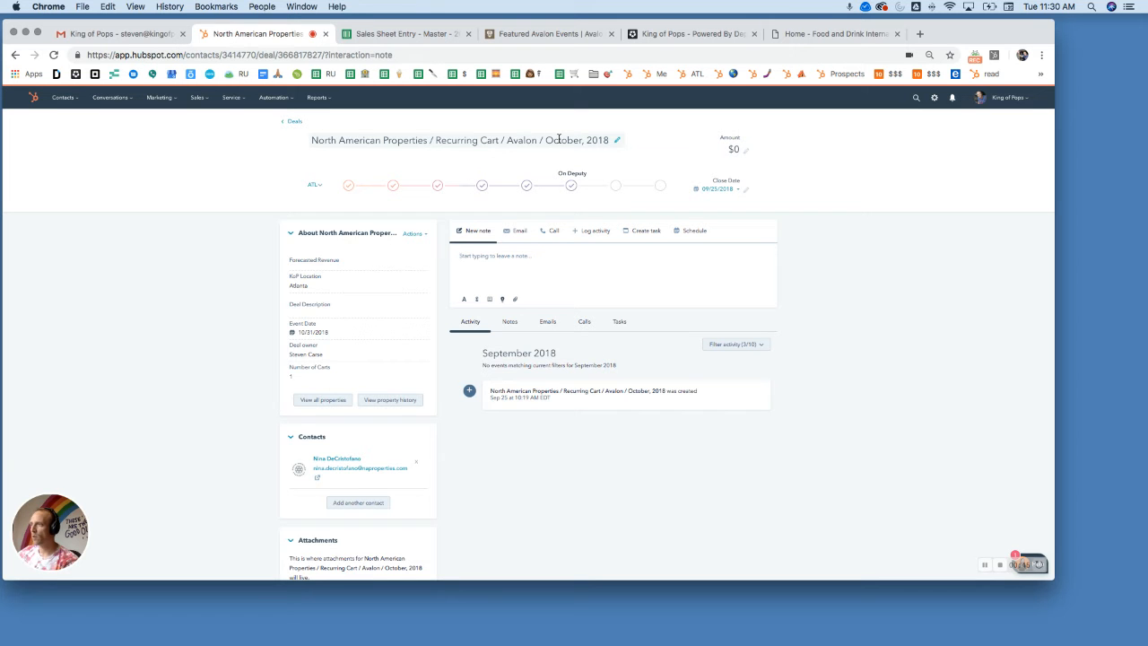
# Step: Review the properties required for the deal's On Deputy stage, including the previously completed ones, and close the form without saving
pyautogui.click(573, 186)
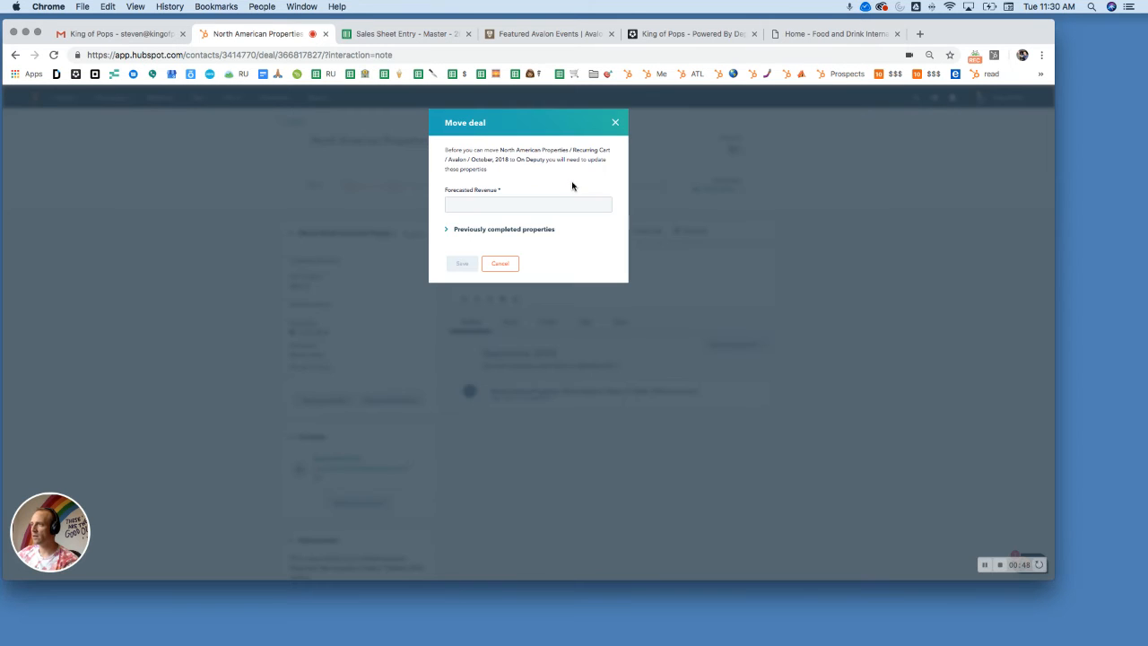
pyautogui.click(519, 232)
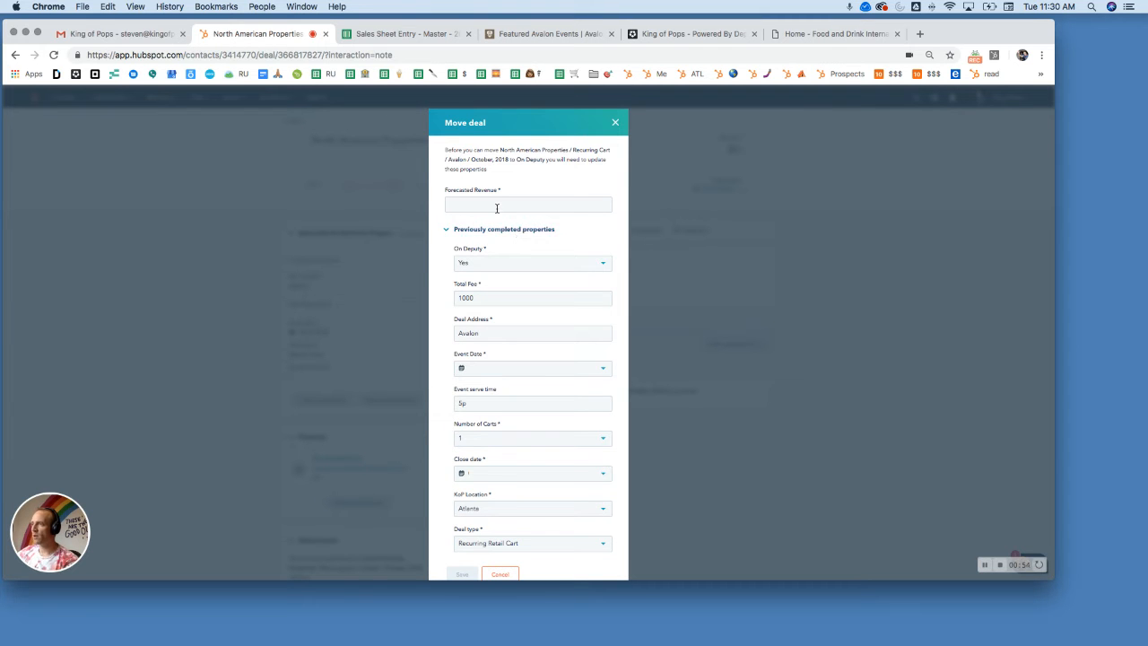
pyautogui.click(496, 208)
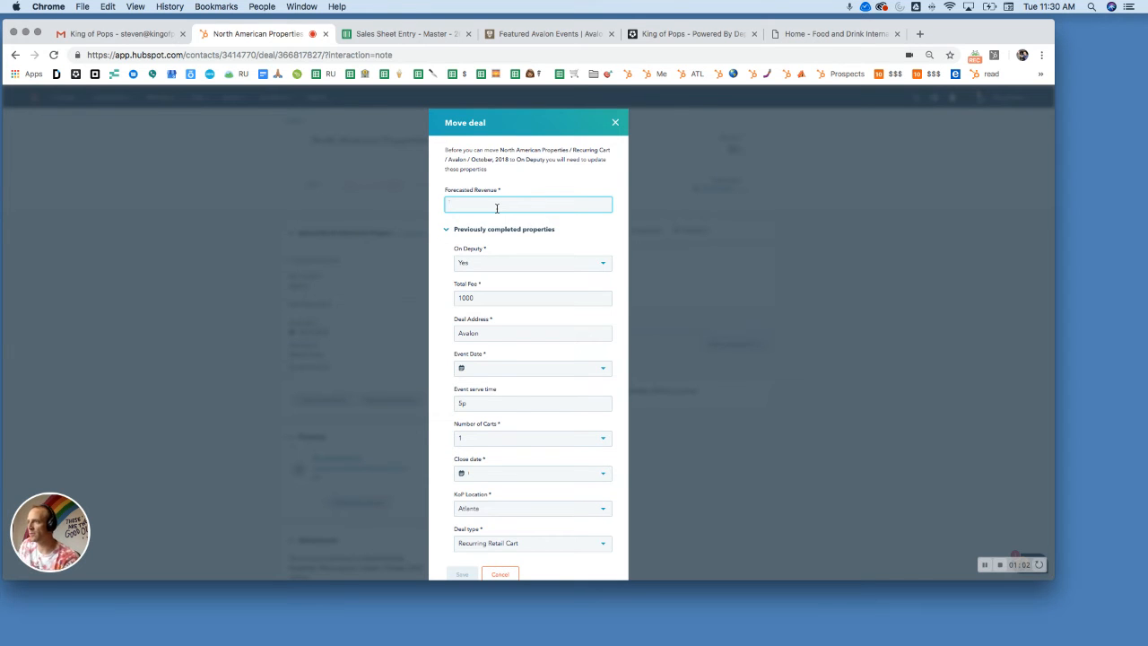
pyautogui.click(616, 123)
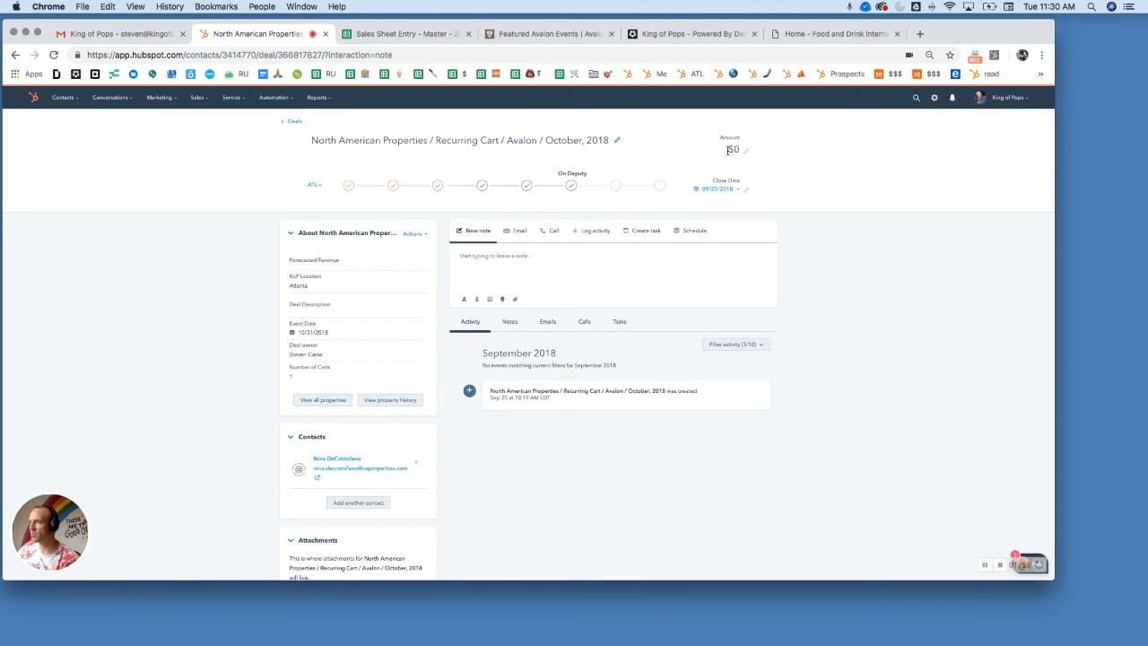
pyautogui.click(571, 185)
pyautogui.click(616, 124)
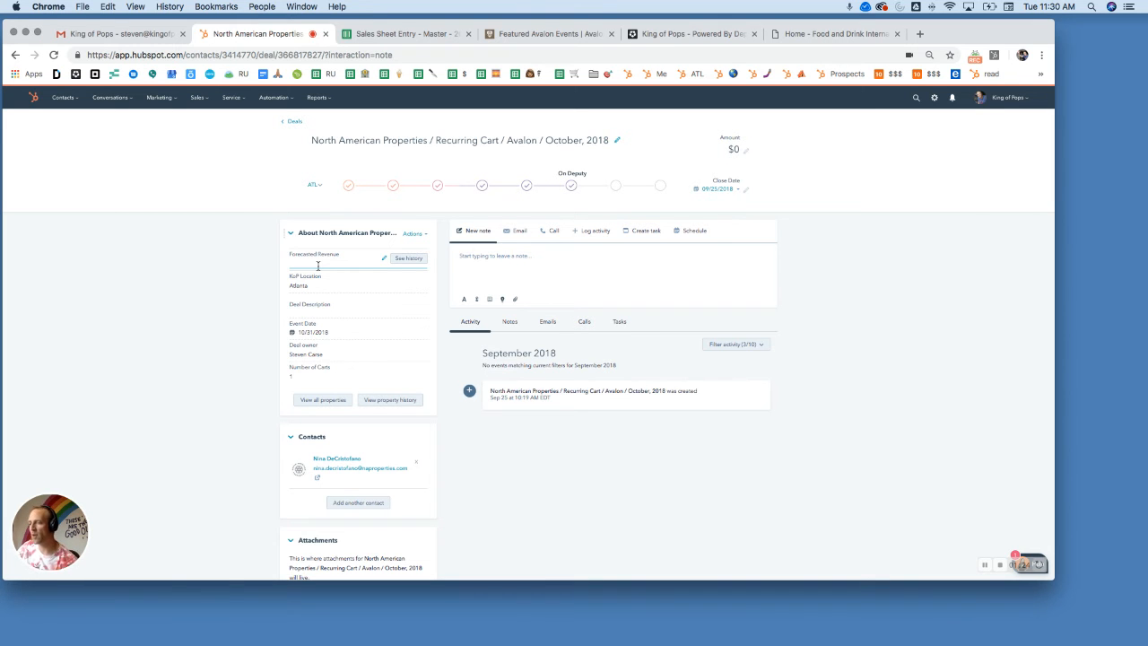
# Step: Switch to the Sales Sheet Entry - Master - 2018 spreadsheet and check the available filter views for the Avalon entries
pyautogui.click(398, 34)
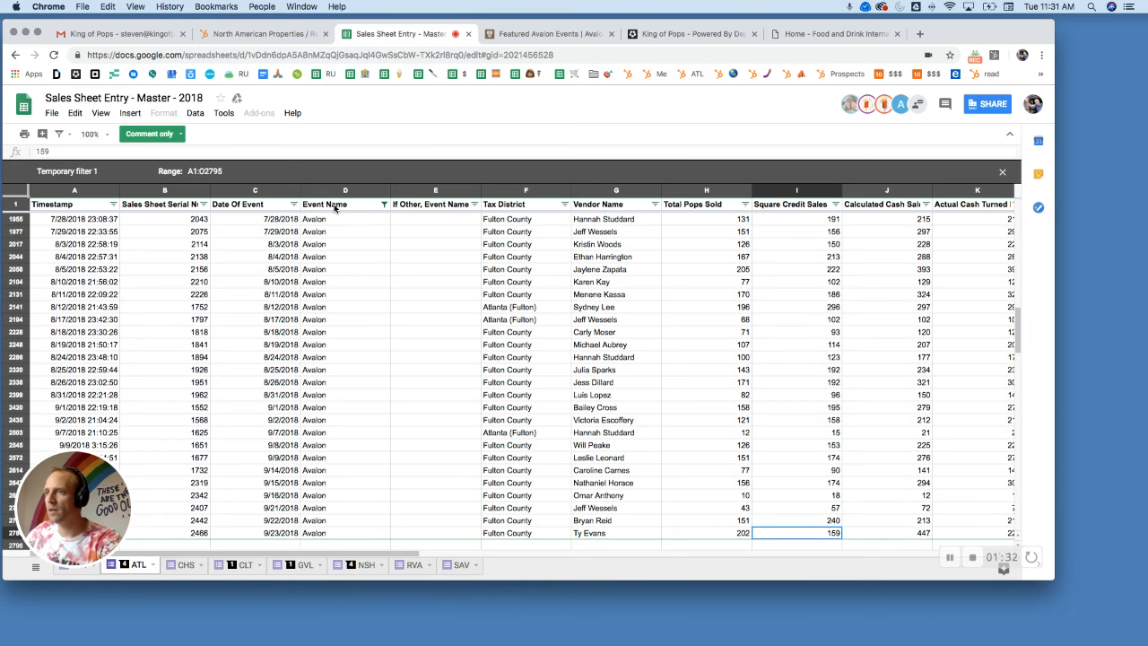
pyautogui.click(60, 134)
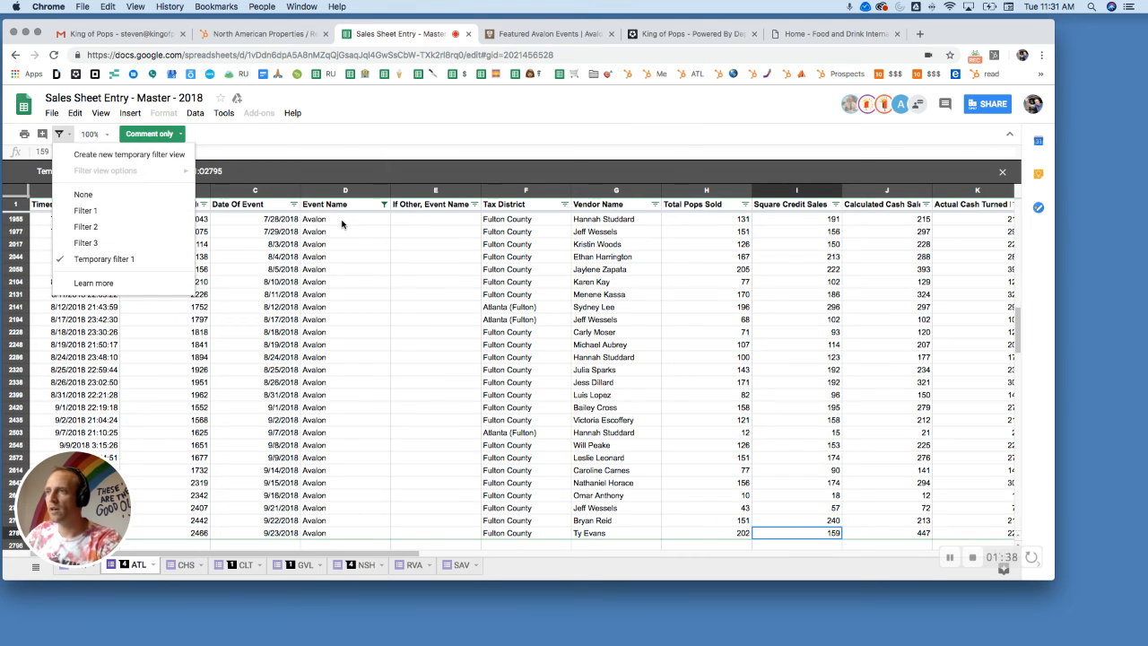
pyautogui.click(374, 224)
pyautogui.scroll(-3, 543, 394)
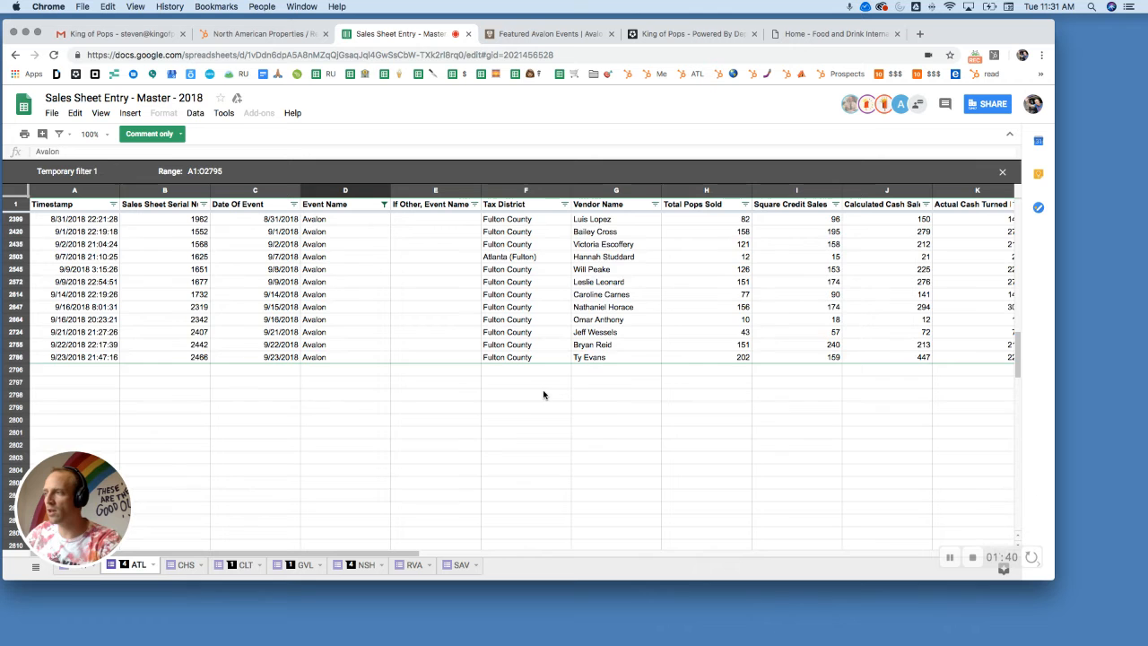
# Step: Select the Square Credit Sales and Calculated Cash Sales cells of Avalon's September 2018 rows to sum them
pyautogui.click(739, 446)
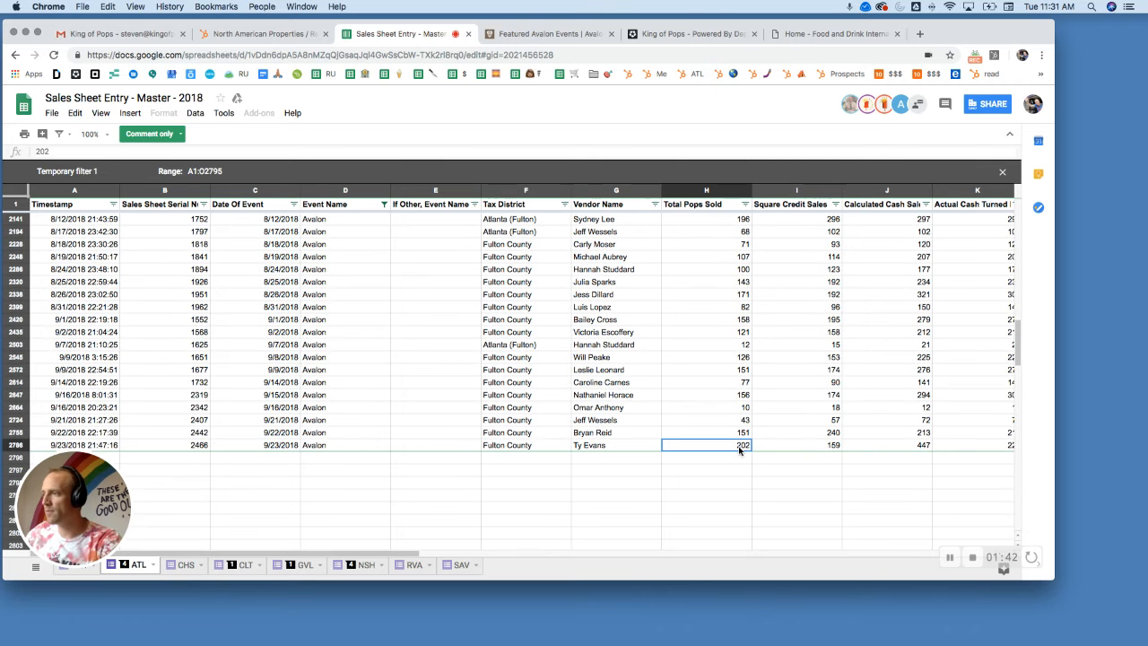
pyautogui.press('Right')
pyautogui.hotkey('shift', 'Right')
pyautogui.hotkey('shift', 'Up')
pyautogui.hotkey('shift', 'Up')
pyautogui.hotkey('shift', 'Up')
pyautogui.hotkey('shift', 'Up')
pyautogui.hotkey('shift', 'Up')
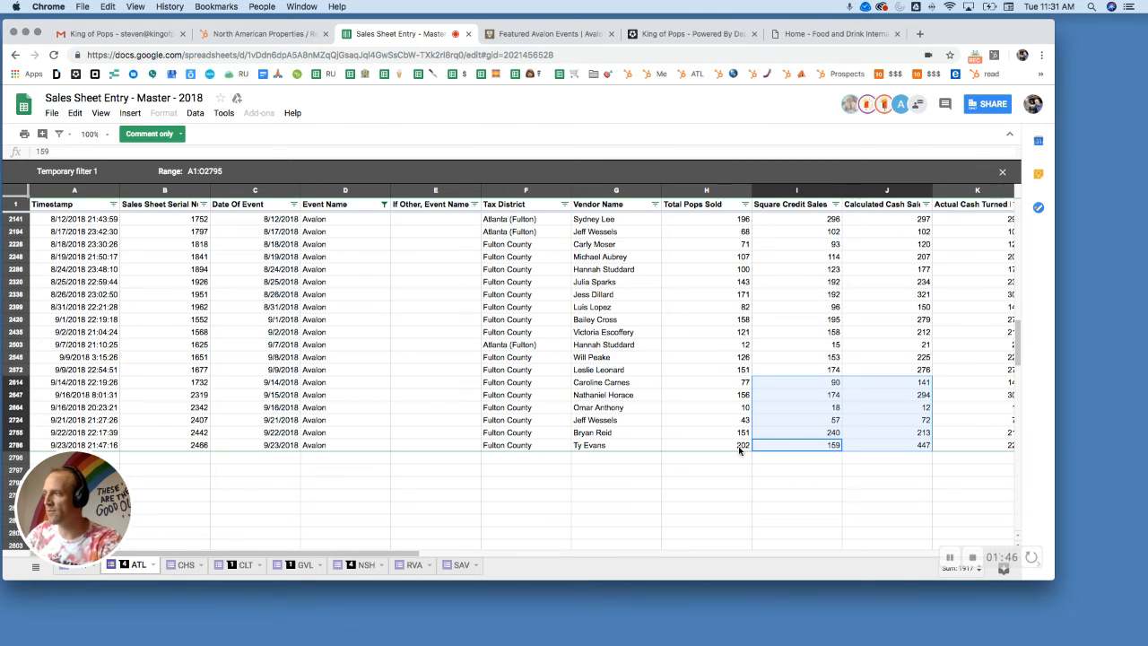
pyautogui.hotkey('shift', 'Up')
pyautogui.hotkey('shift', 'Up')
pyautogui.hotkey('shift', 'Up')
pyautogui.hotkey('shift', 'Up')
pyautogui.hotkey('shift', 'Up')
pyautogui.hotkey('shift', 'Up')
pyautogui.hotkey('shift', 'Down')
pyautogui.hotkey('shift', 'Down')
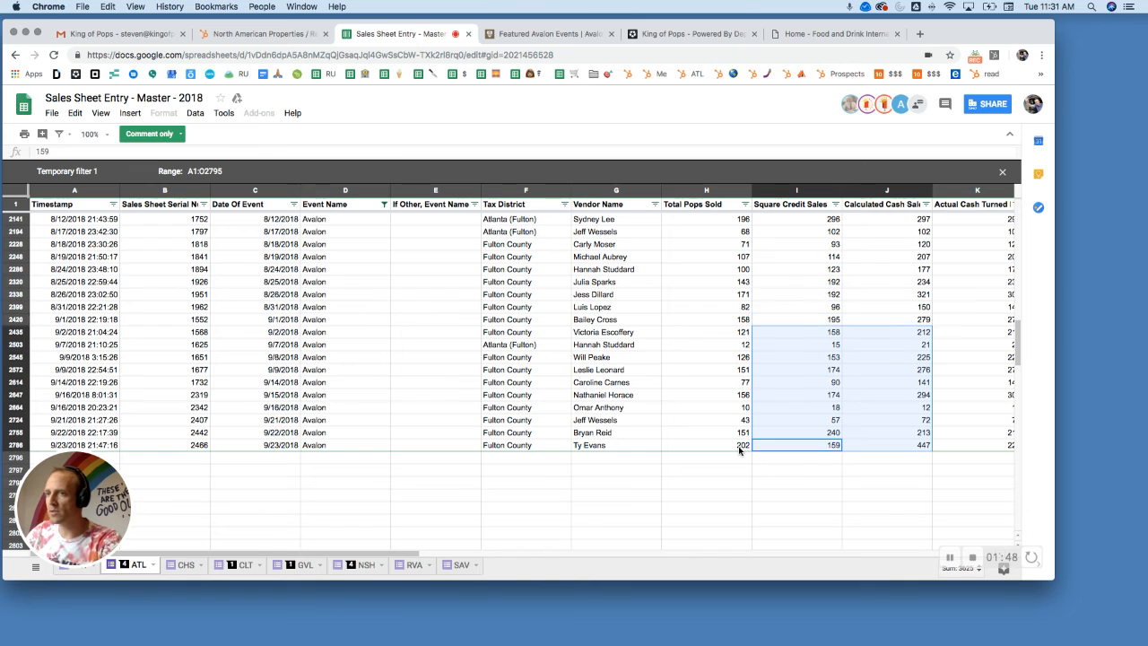
pyautogui.hotkey('shift', 'Up')
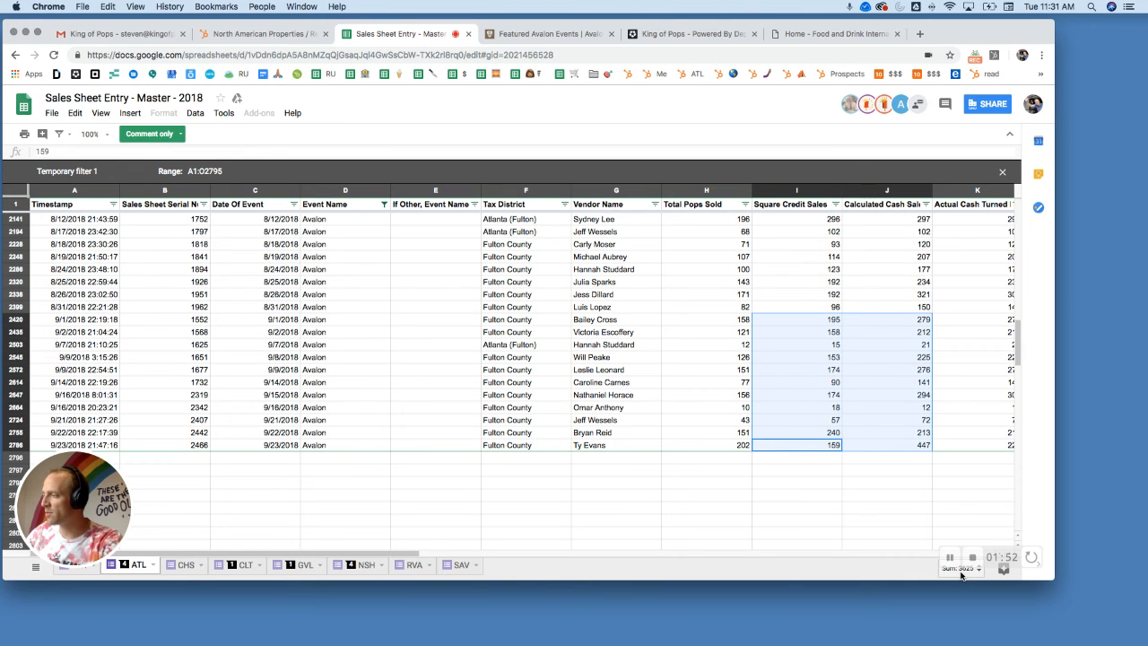
# Step: Select the credit and cash sales cells of Avalon's August 2018 rows to sum that month
pyautogui.click(814, 312)
pyautogui.hotkey('shift', 'Right')
pyautogui.hotkey('shift', 'Up')
pyautogui.hotkey('shift', 'Up')
pyautogui.hotkey('shift', 'Up')
pyautogui.hotkey('shift', 'Up')
pyautogui.hotkey('shift', 'Up')
pyautogui.hotkey('shift', 'Up')
pyautogui.hotkey('shift', 'Up')
pyautogui.hotkey('shift', 'Up')
pyautogui.hotkey('shift', 'Up')
pyautogui.hotkey('shift', 'Up')
pyautogui.hotkey('shift', 'Up')
pyautogui.hotkey('shift', 'Up')
pyautogui.hotkey('shift', 'Up')
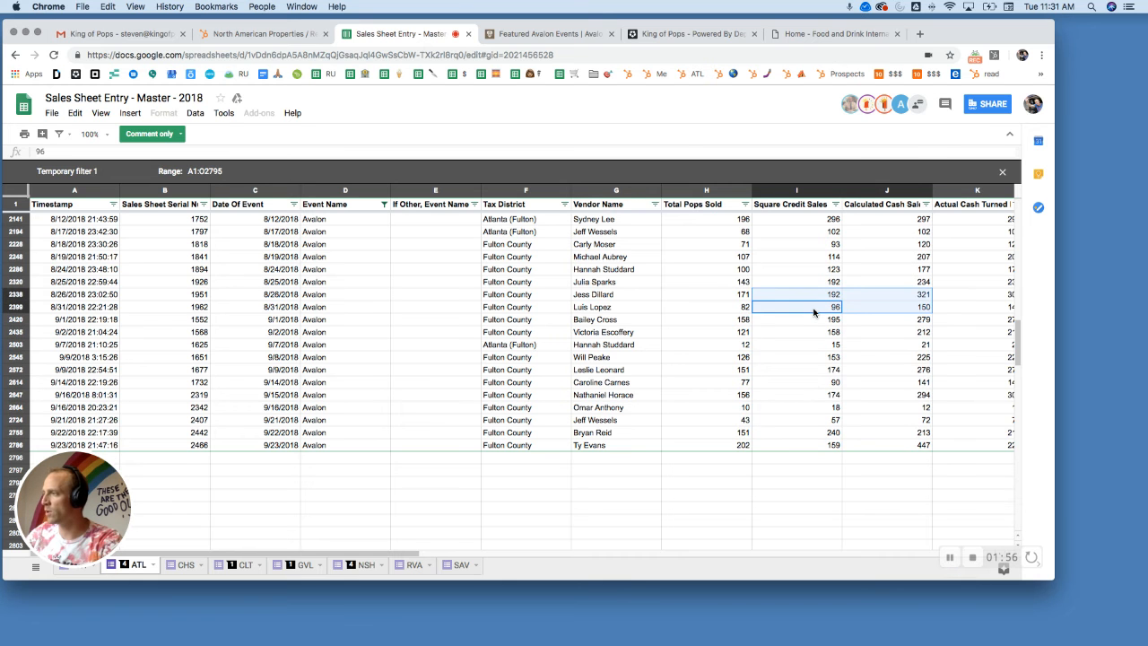
pyautogui.hotkey('shift', 'Up')
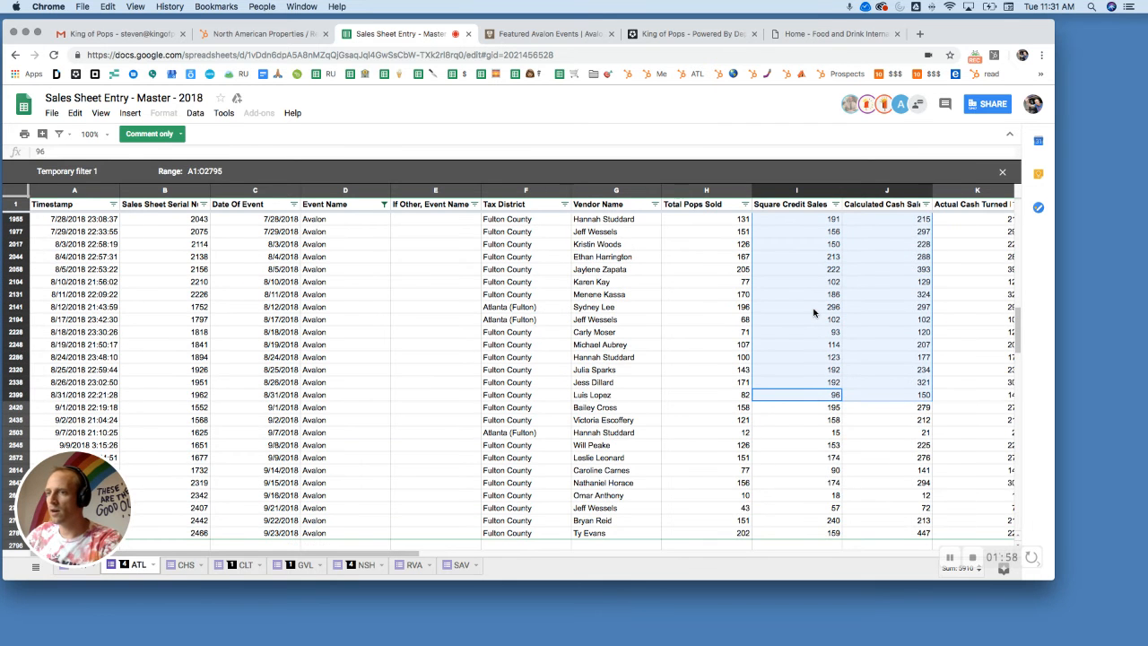
pyautogui.hotkey('shift', 'Up')
pyautogui.hotkey('shift', 'Down')
pyautogui.hotkey('shift', 'Down')
pyautogui.hotkey('shift', 'Down')
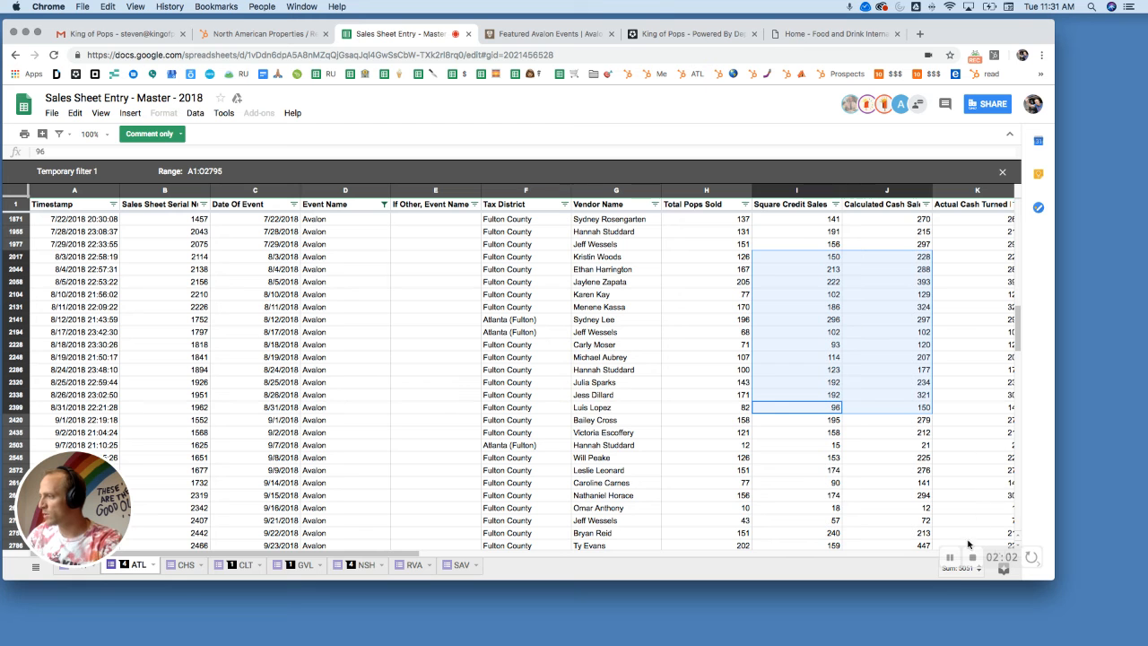
# Step: Select the credit and cash sales cells of Avalon's July 2018 rows to sum them, and clear the selection
pyautogui.click(875, 244)
pyautogui.hotkey('shift', 'Left')
pyautogui.hotkey('shift', 'Up')
pyautogui.hotkey('shift', 'Up')
pyautogui.hotkey('shift', 'Up')
pyautogui.hotkey('shift', 'Up')
pyautogui.hotkey('shift', 'Up')
pyautogui.hotkey('shift', 'Up')
pyautogui.hotkey('shift', 'Up')
pyautogui.hotkey('shift', 'Up')
pyautogui.hotkey('shift', 'Up')
pyautogui.hotkey('shift', 'Up')
pyautogui.hotkey('shift', 'Up')
pyautogui.hotkey('shift', 'Up')
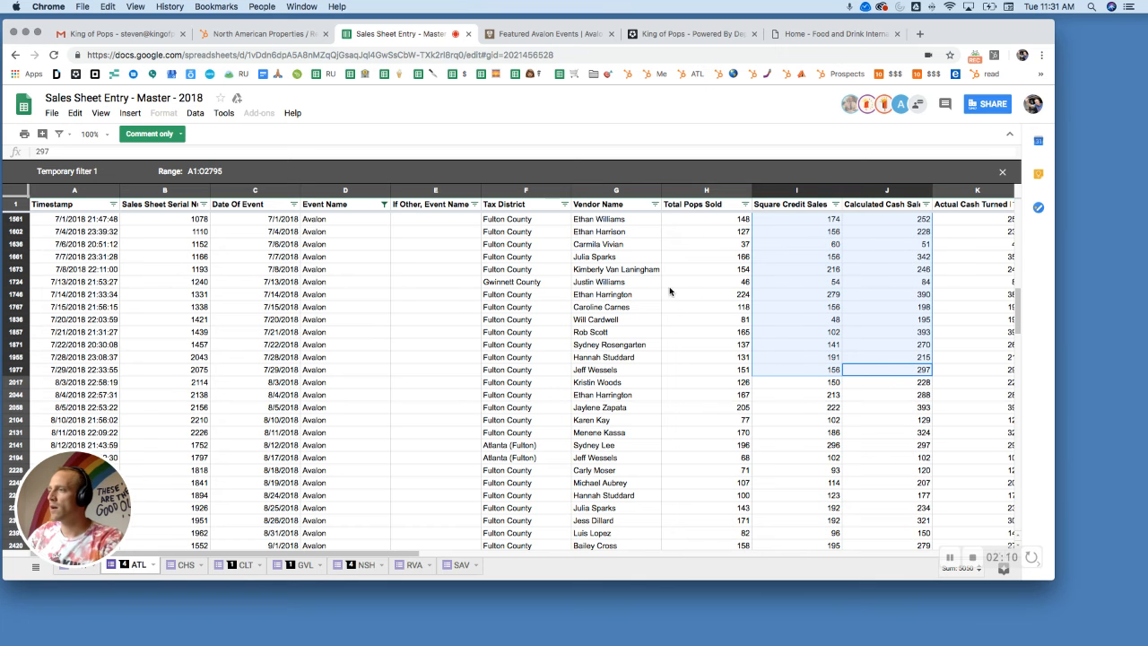
pyautogui.click(739, 310)
pyautogui.scroll(-7, 788, 354)
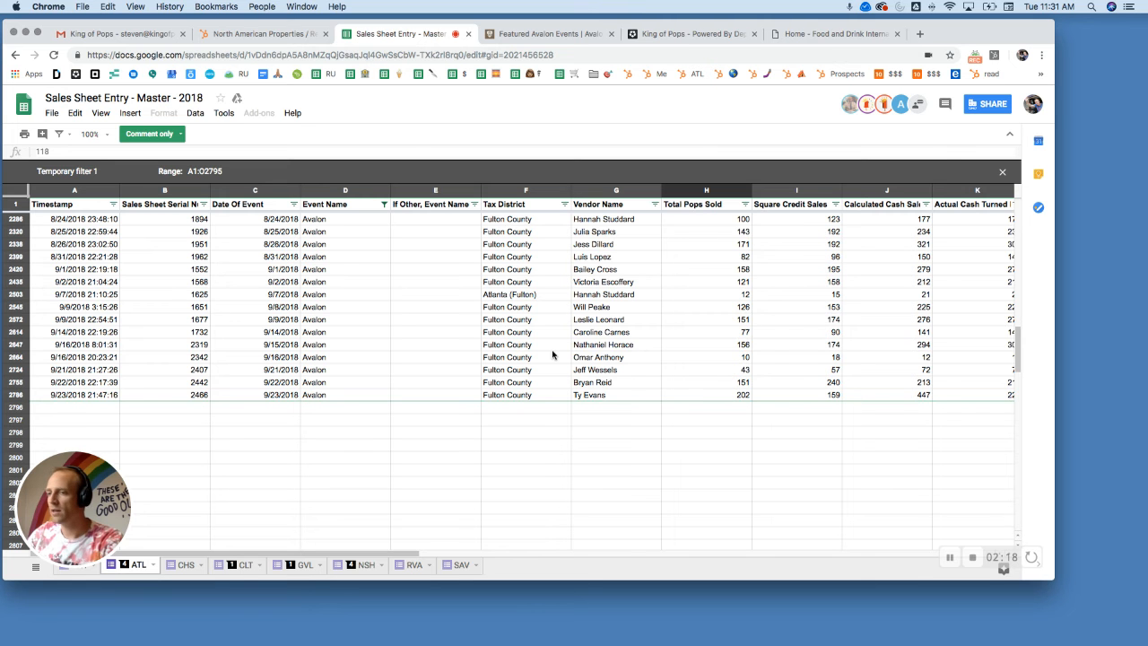
# Step: Look through the ongoing and upcoming events on the Featured Avalon Events page, and return to the sales spreadsheet
pyautogui.click(534, 42)
pyautogui.scroll(7, 563, 319)
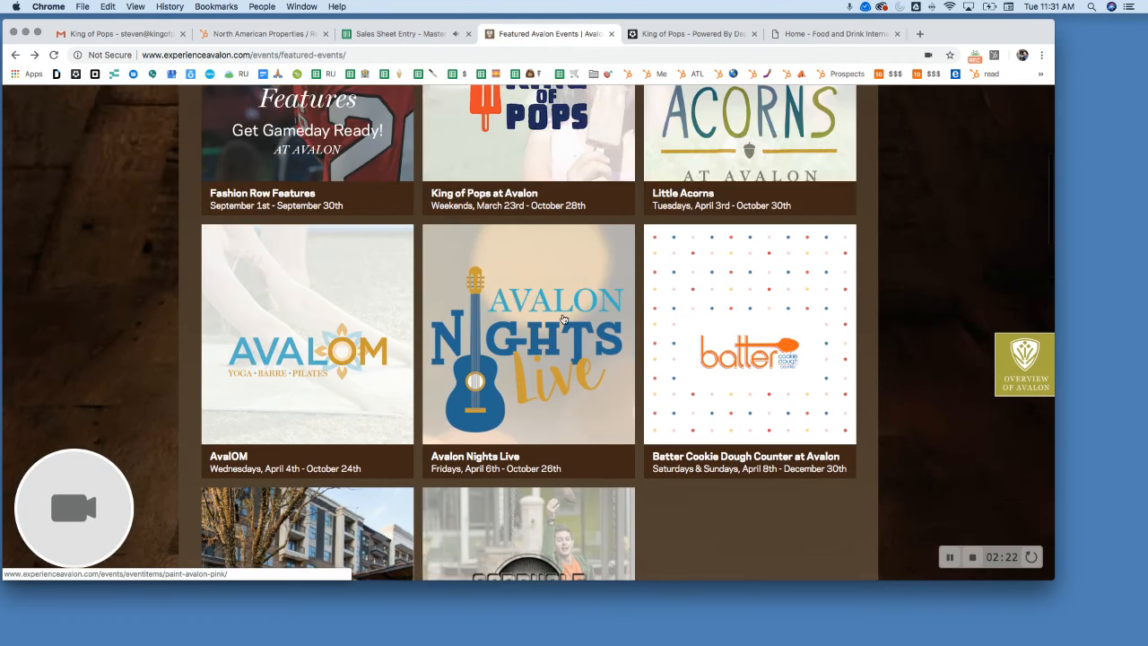
pyautogui.scroll(4, 563, 319)
pyautogui.scroll(-8, 563, 320)
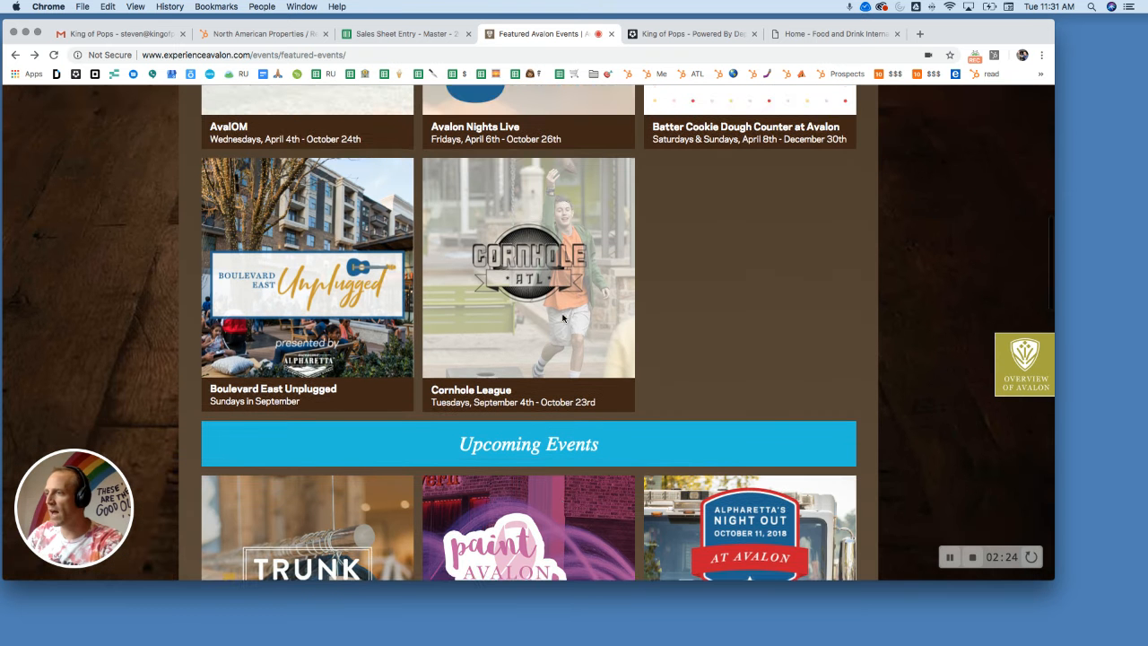
pyautogui.scroll(-5, 563, 319)
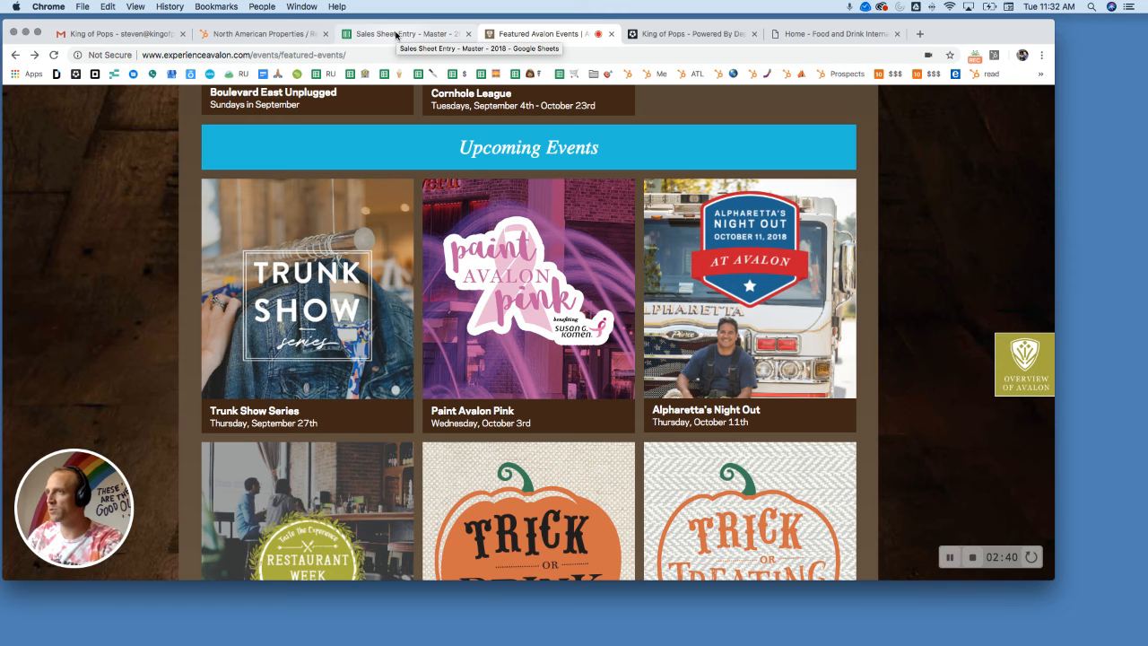
pyautogui.click(396, 35)
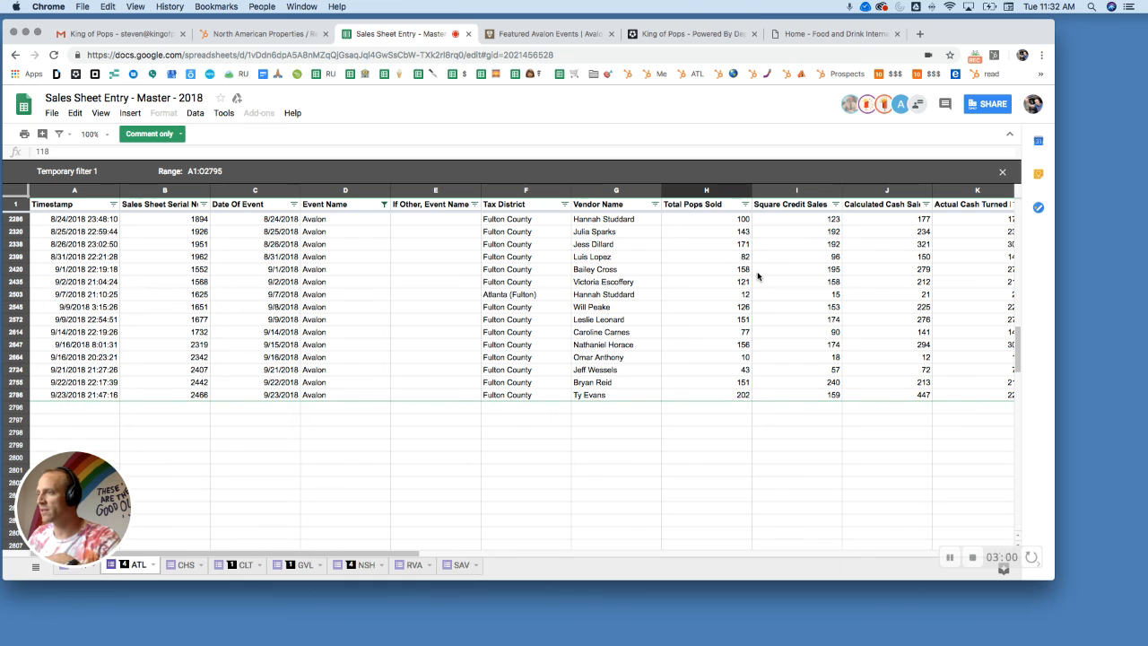
# Step: Switch to the HubSpot deal, enter a Forecasted Revenue of 3800 for the On Deputy stage and expand the previously completed properties
pyautogui.click(254, 35)
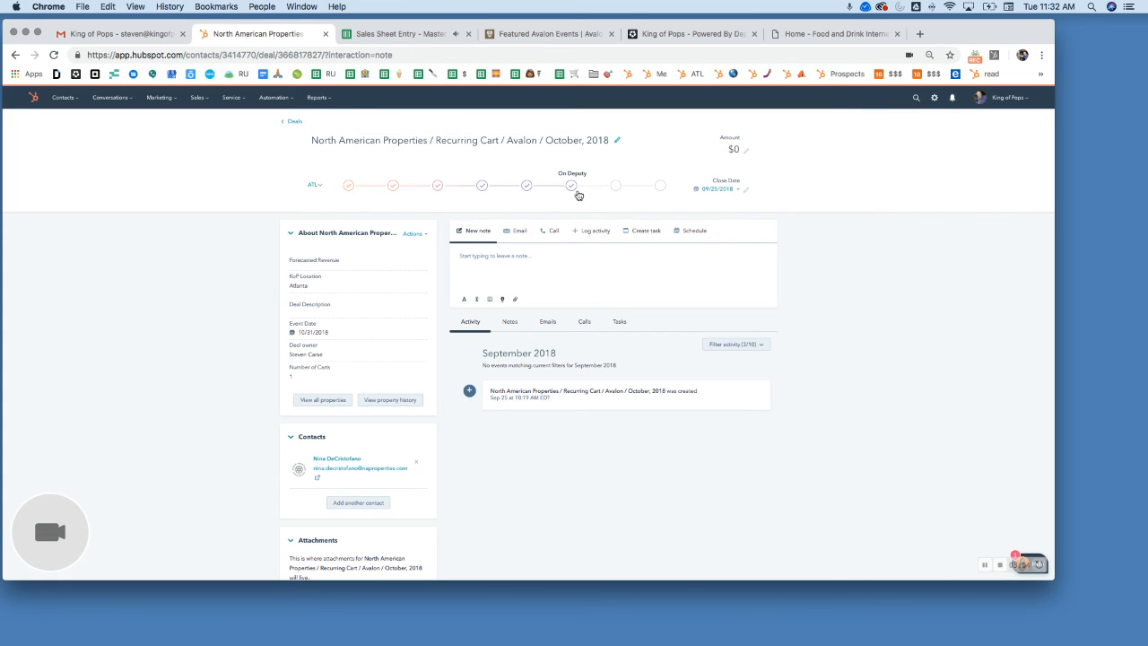
pyautogui.click(569, 185)
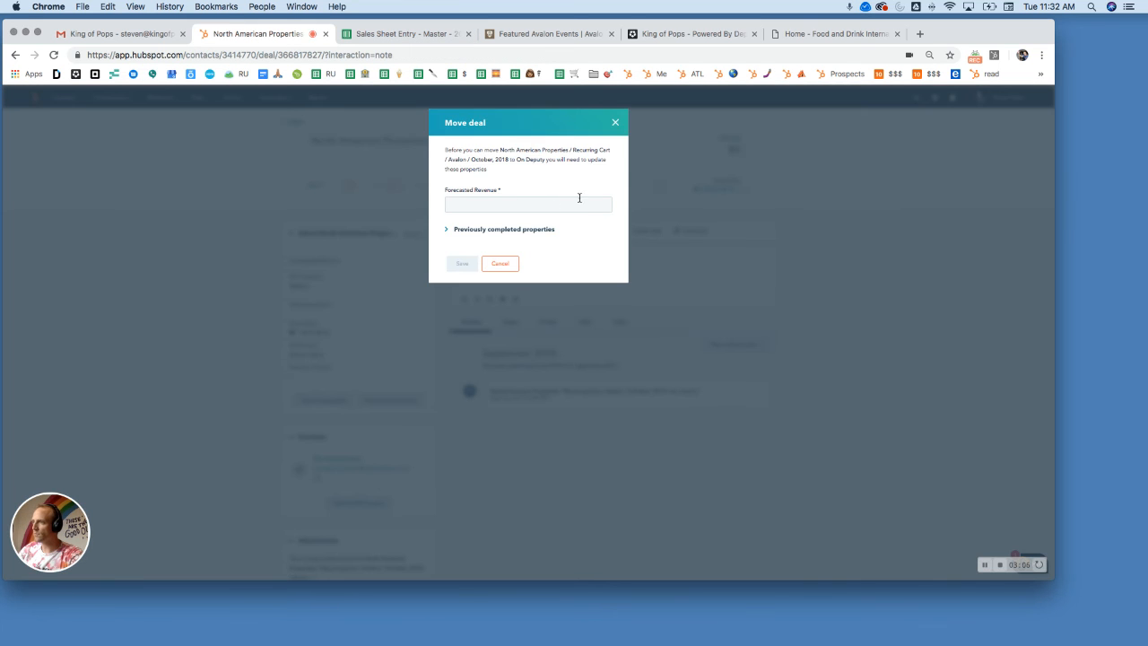
pyautogui.click(556, 210)
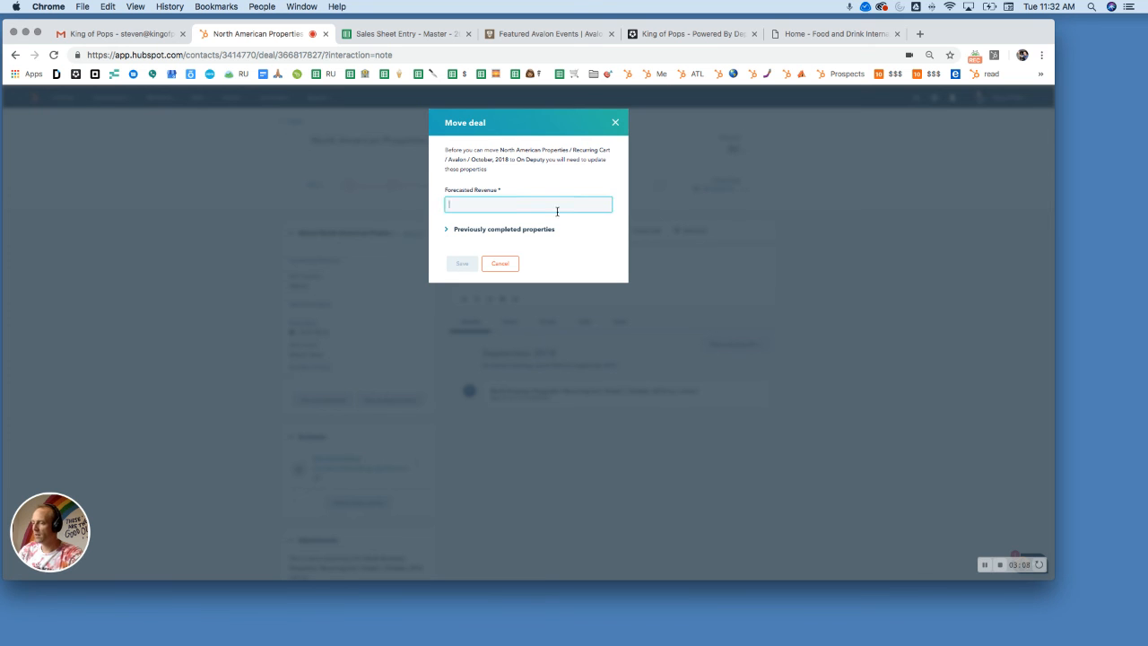
pyautogui.write('3800')
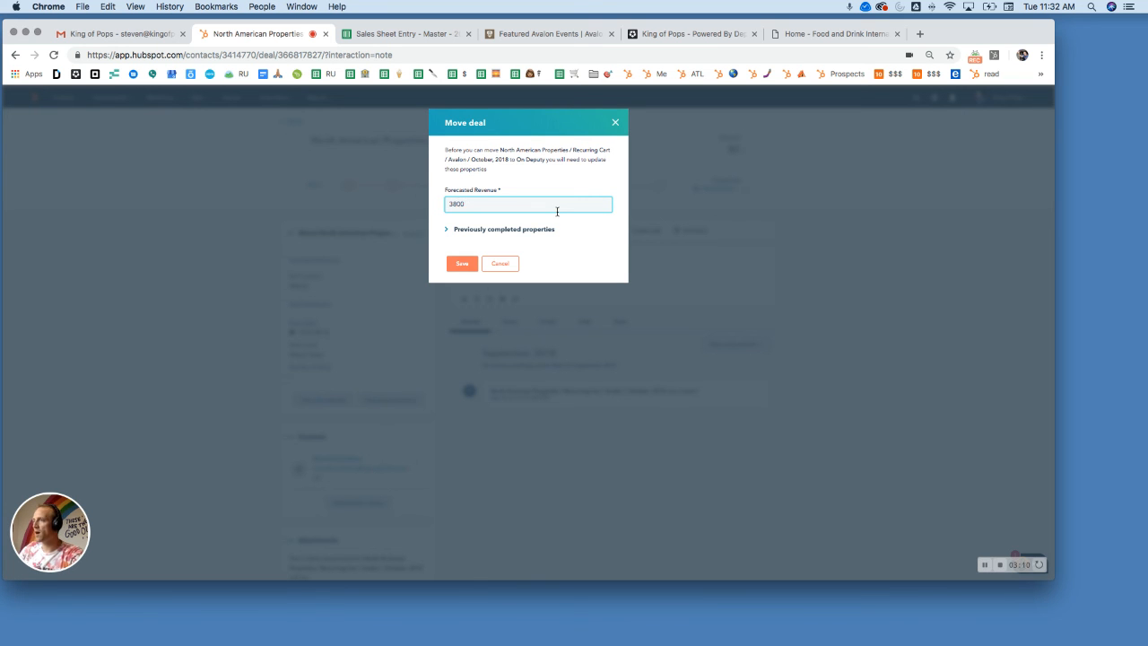
pyautogui.click(513, 230)
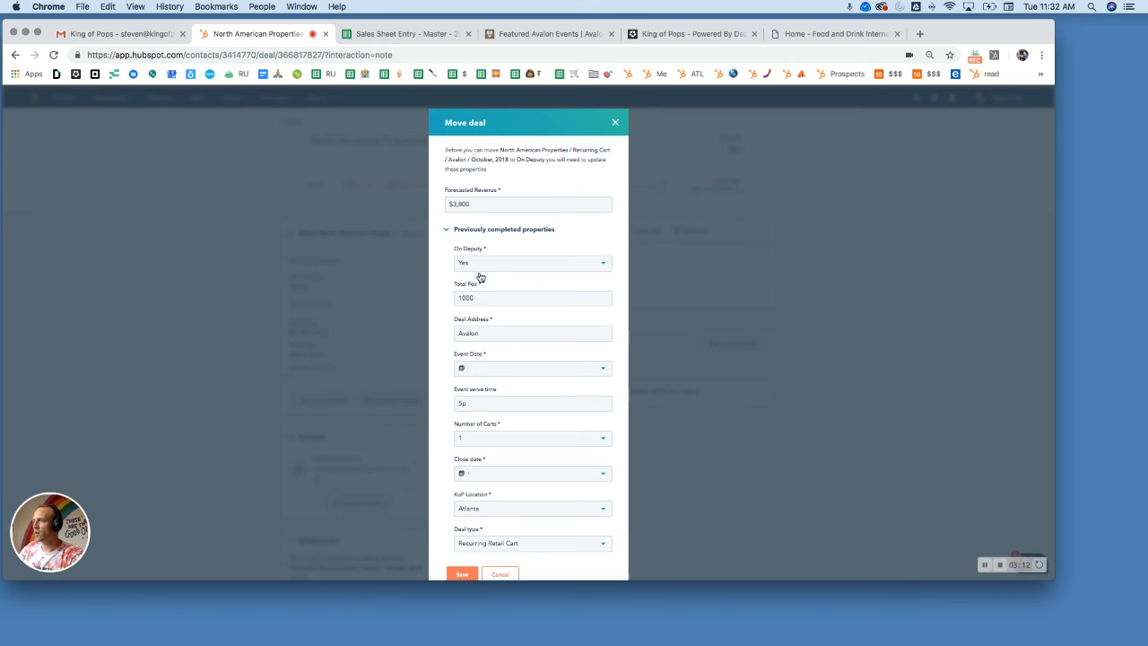
# Step: Switch to the Deputy schedule and select the Avalon area
pyautogui.click(692, 36)
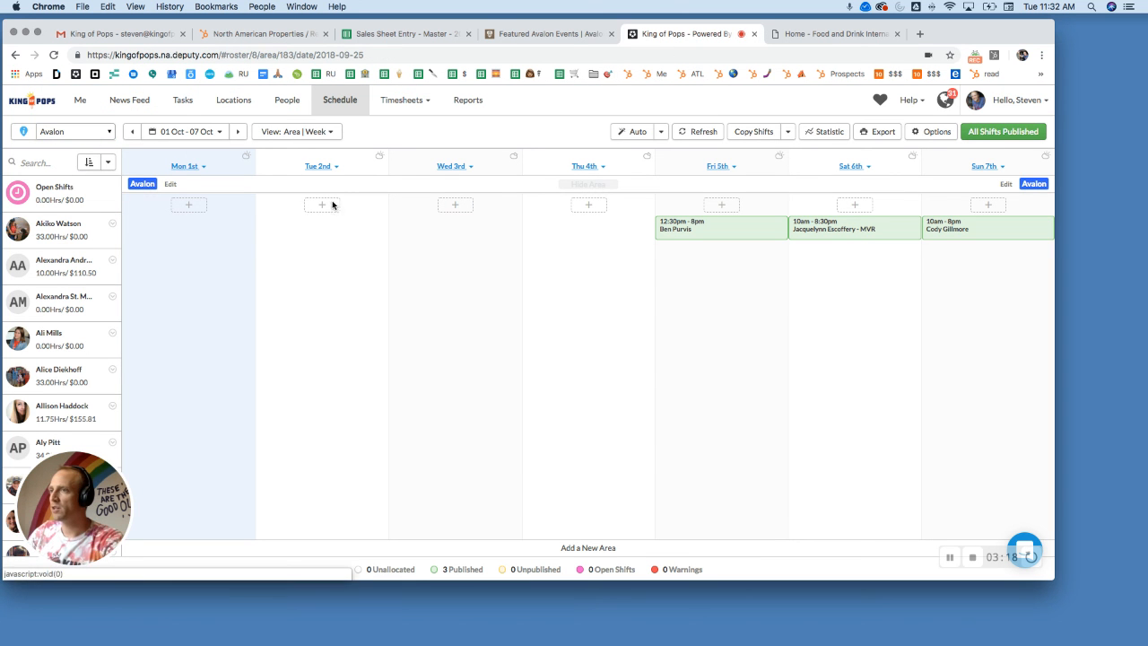
pyautogui.click(79, 131)
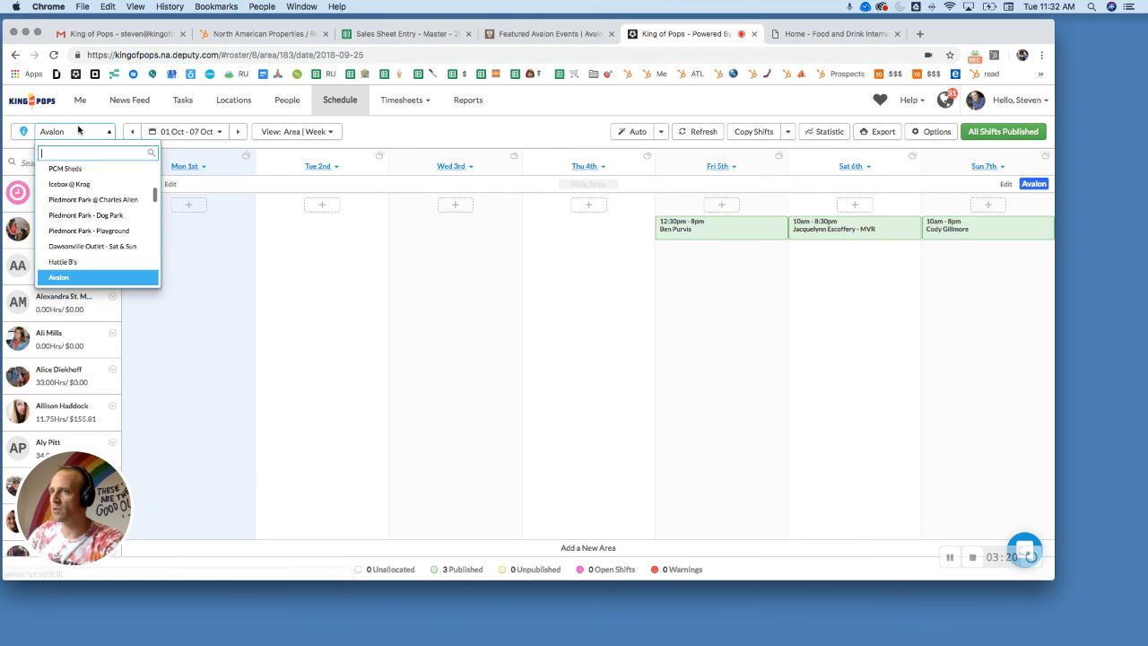
pyautogui.write('avalon')
pyautogui.press('Return')
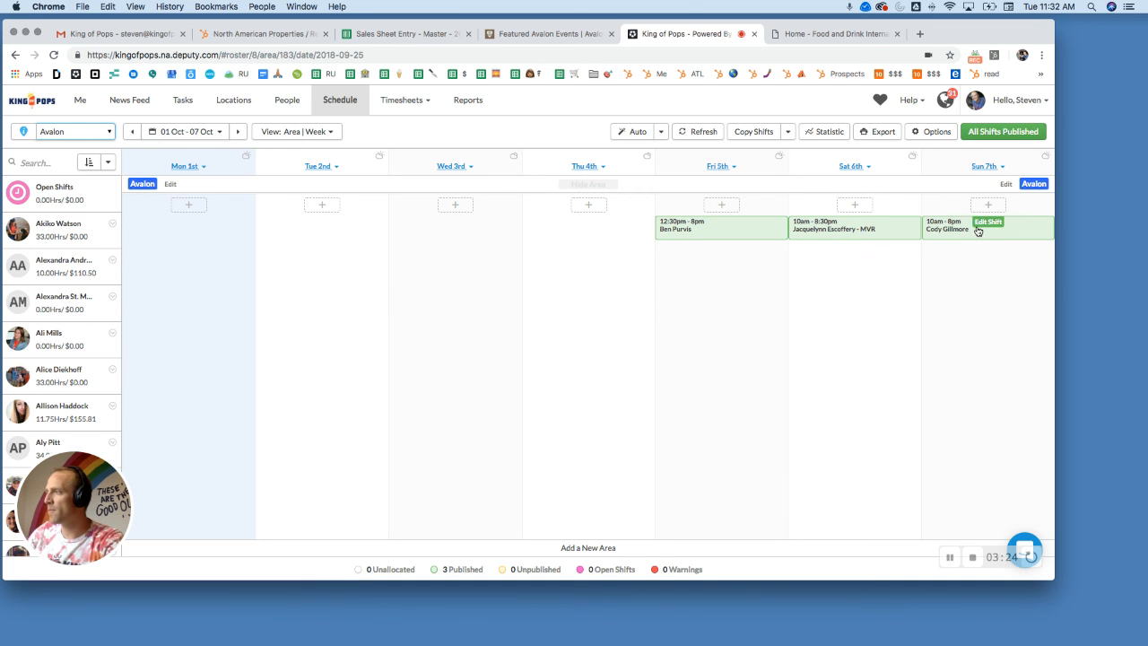
# Step: Advance the Avalon schedule to the week of 08 Oct - 14 Oct and open its date picker
pyautogui.click(239, 132)
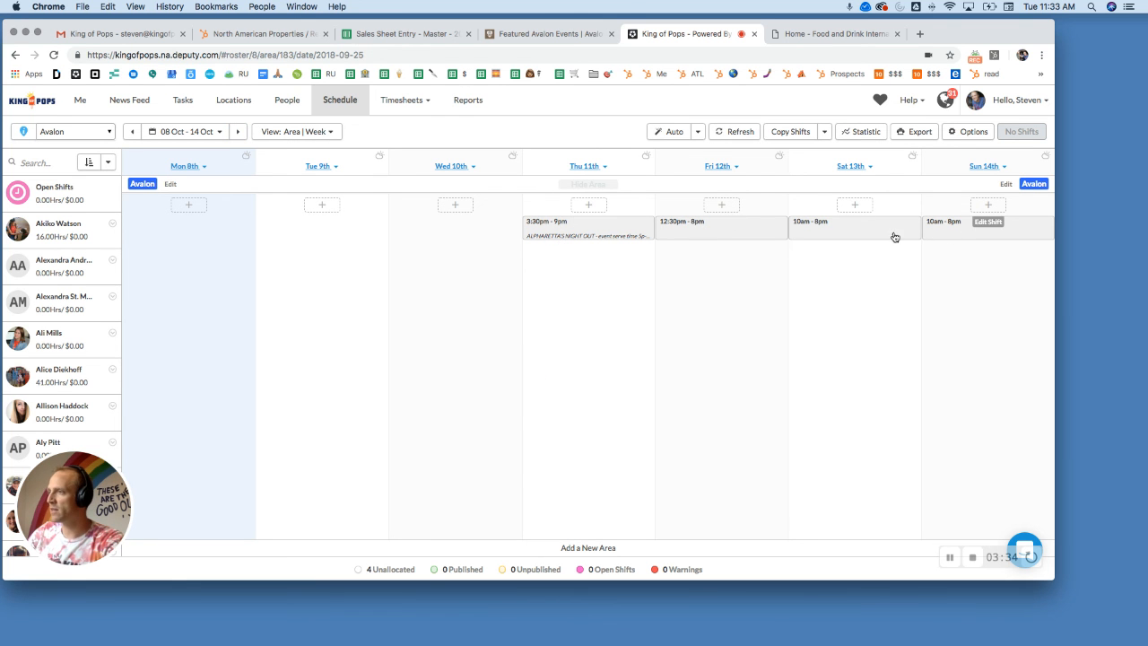
pyautogui.click(231, 136)
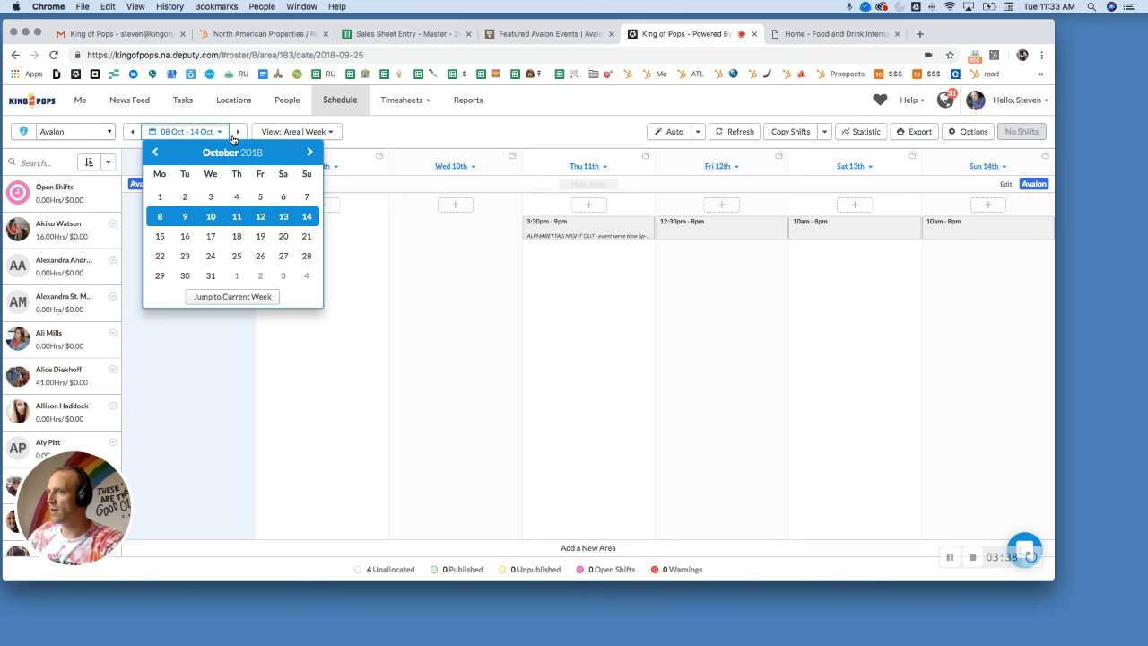